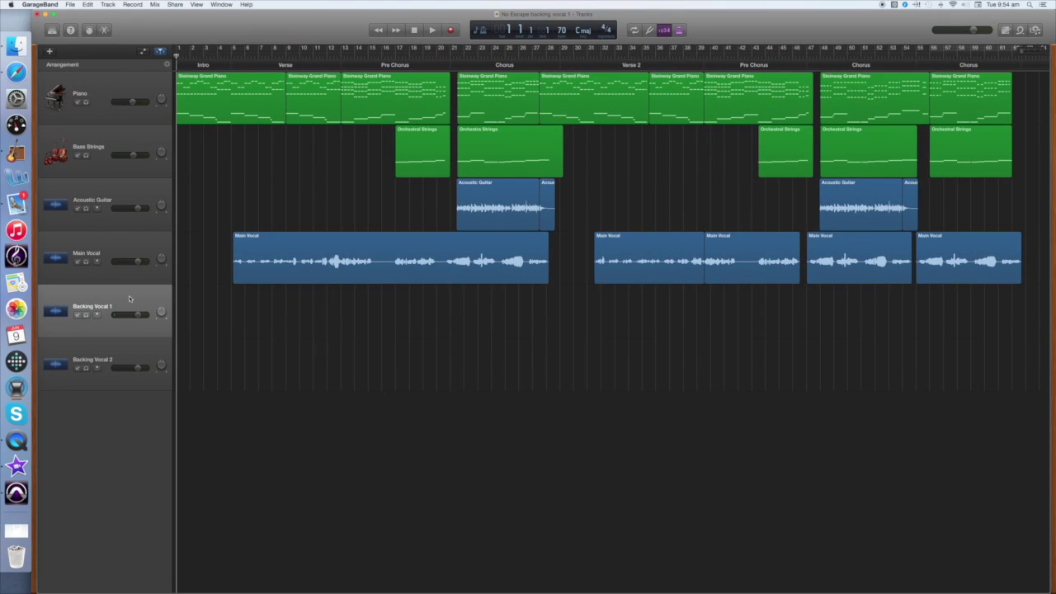
# Step: Select Backing Vocal 1, move the playhead to bar 55, and record take Backing Vocal 1#02
pyautogui.hscroll(2, 130, 299)
pyautogui.click(130, 299)
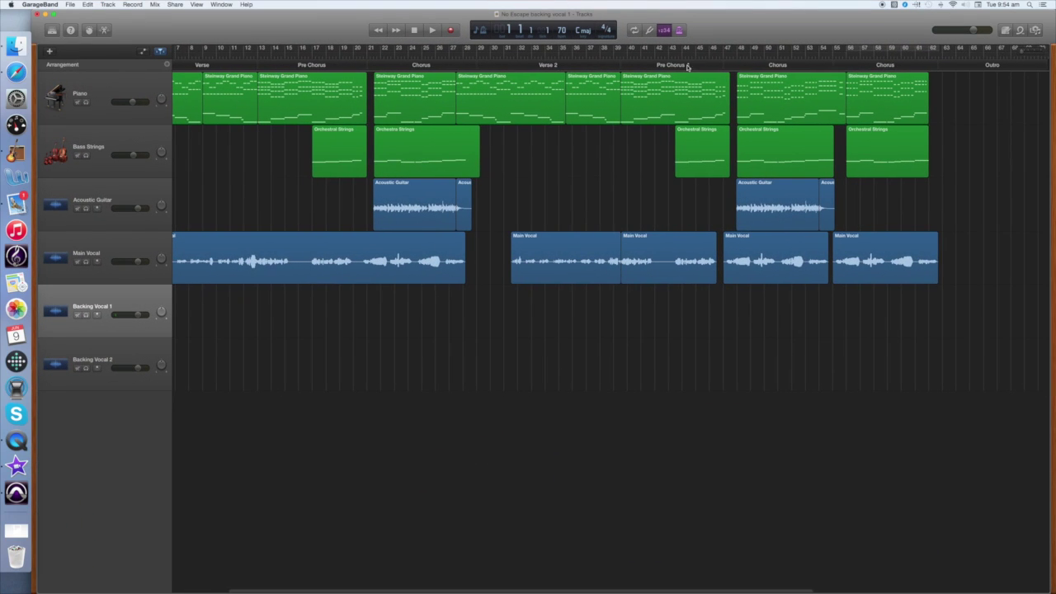
pyautogui.click(737, 55)
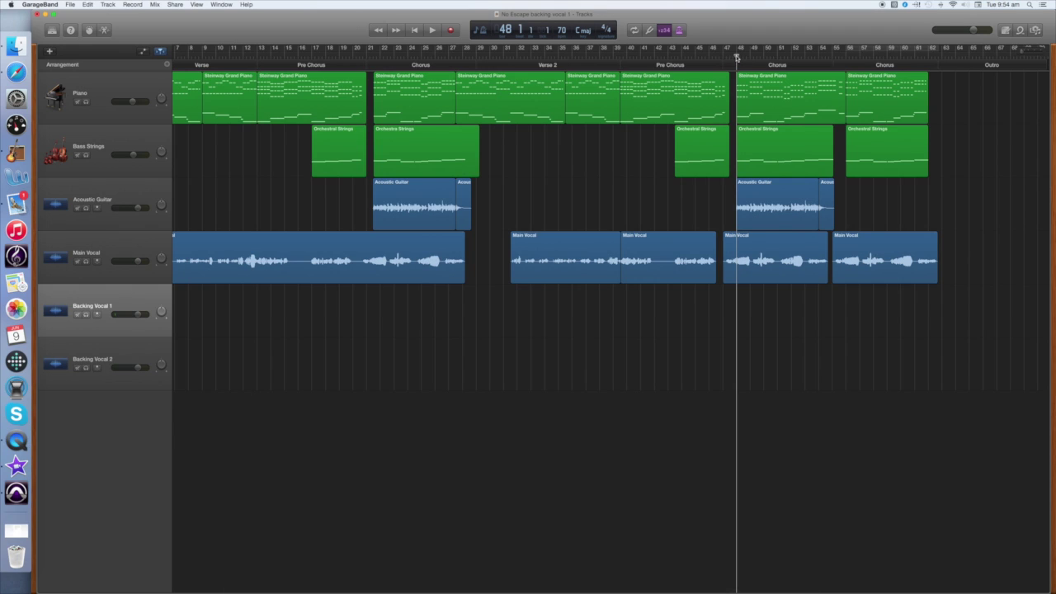
pyautogui.click(740, 56)
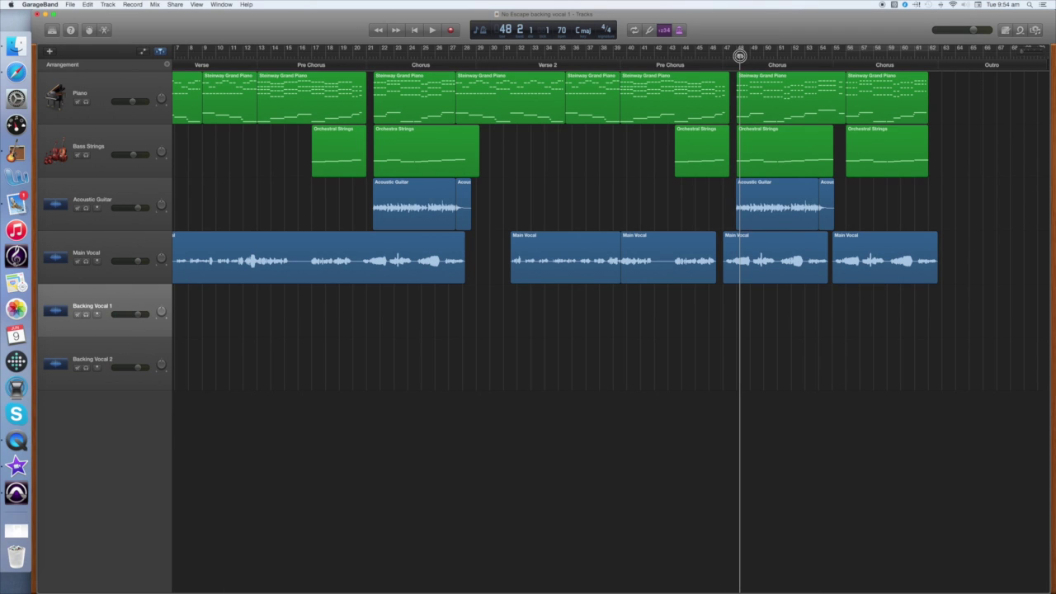
pyautogui.click(738, 55)
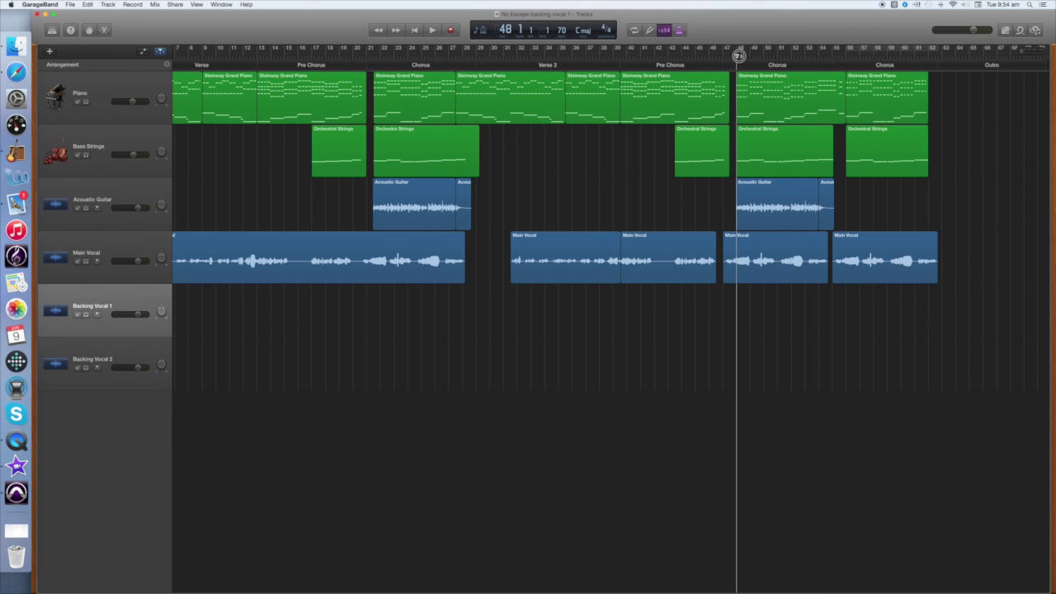
pyautogui.moveTo(739, 56); pyautogui.dragTo(832, 60)
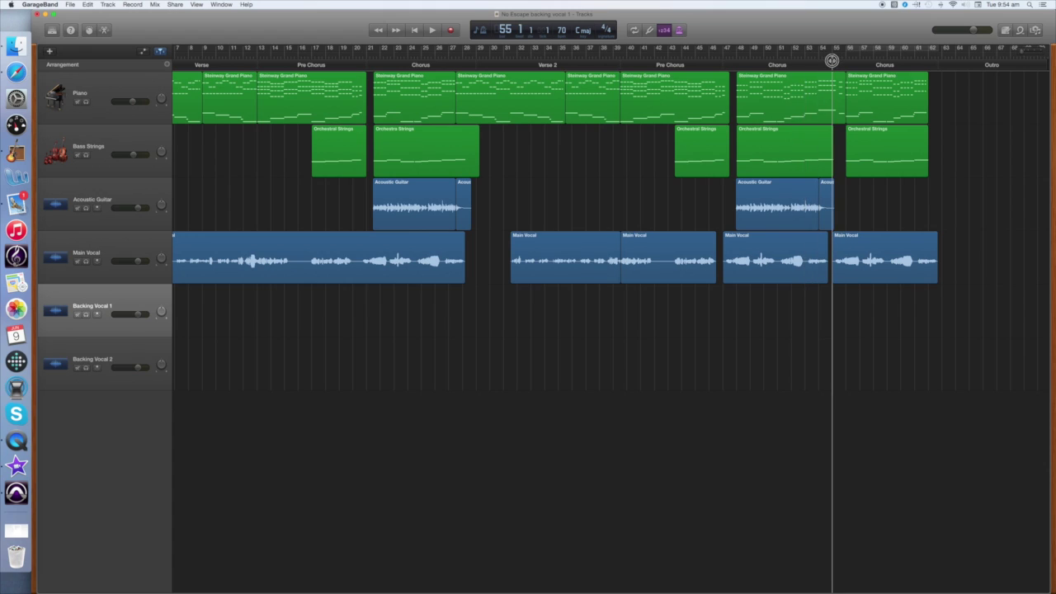
pyautogui.click(451, 31)
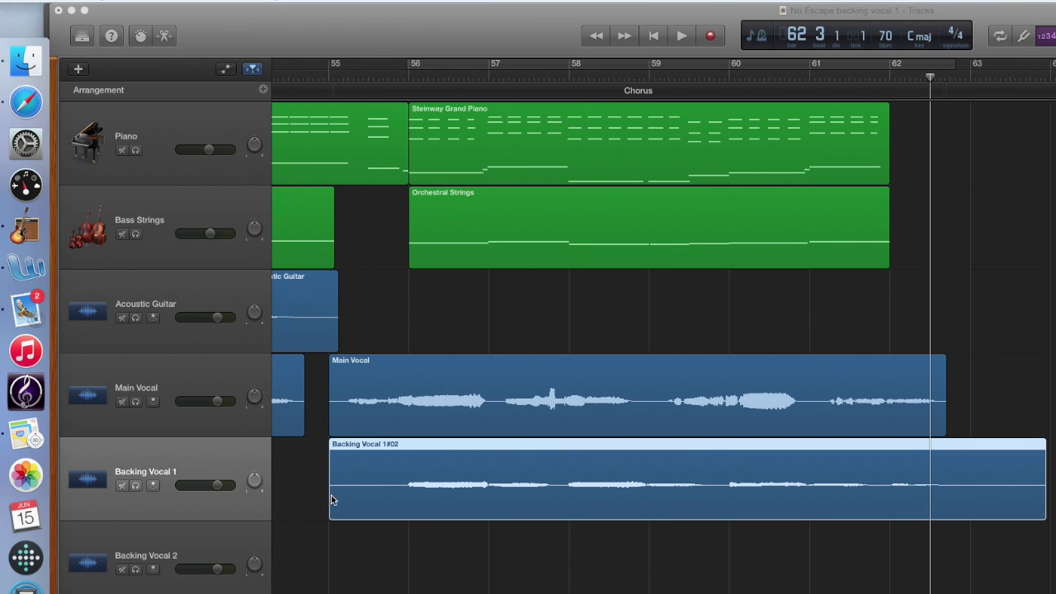
# Step: Trim the silent start of Backing Vocal 1#02 so the region begins at 55 4 1 1
pyautogui.hscroll(1, 347, 508)
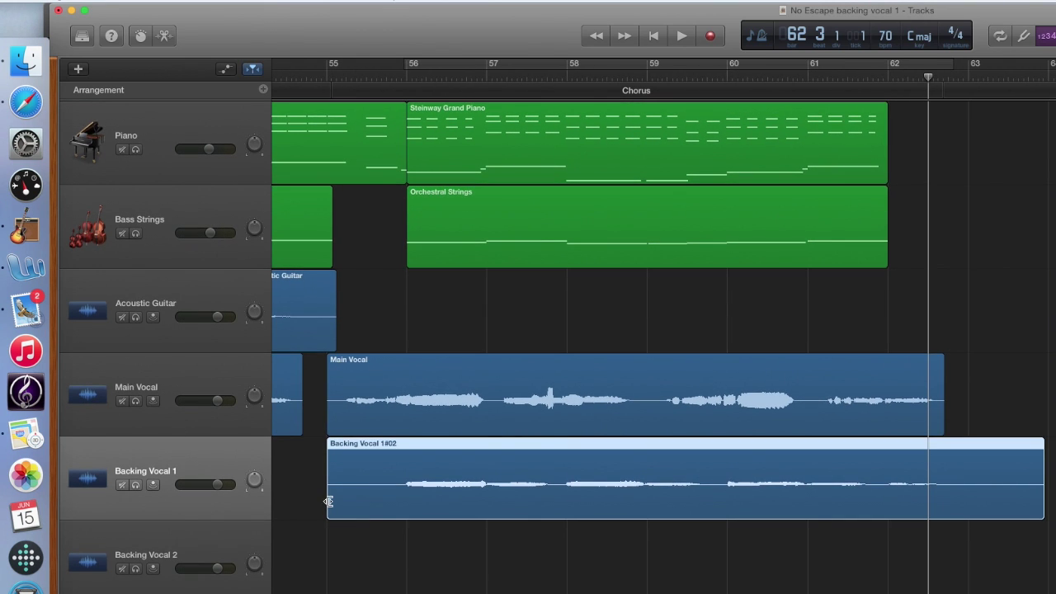
pyautogui.moveTo(331, 503); pyautogui.dragTo(392, 507)
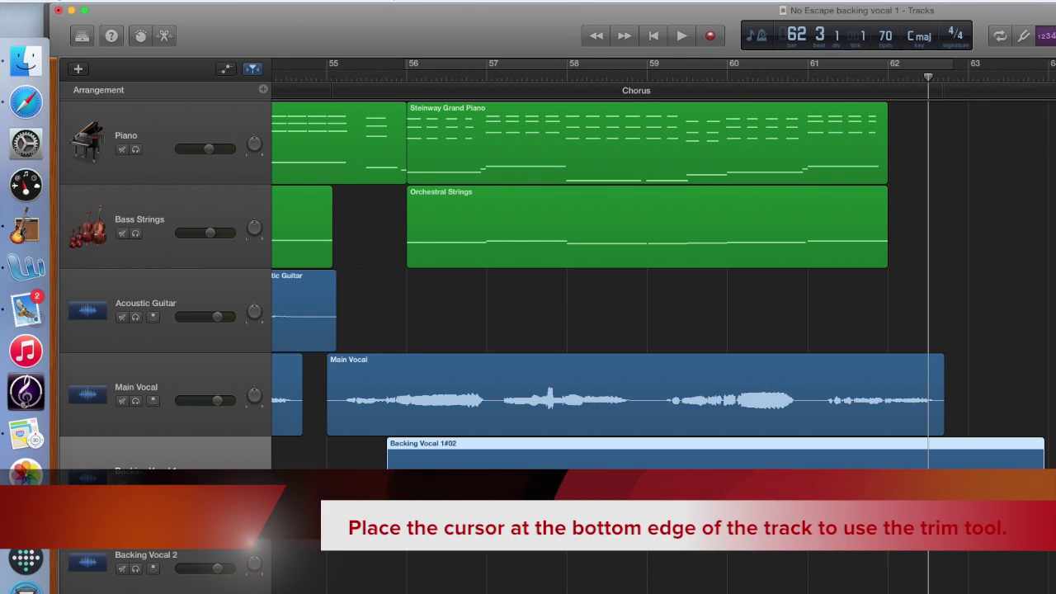
pyautogui.hscroll(5, 392, 507)
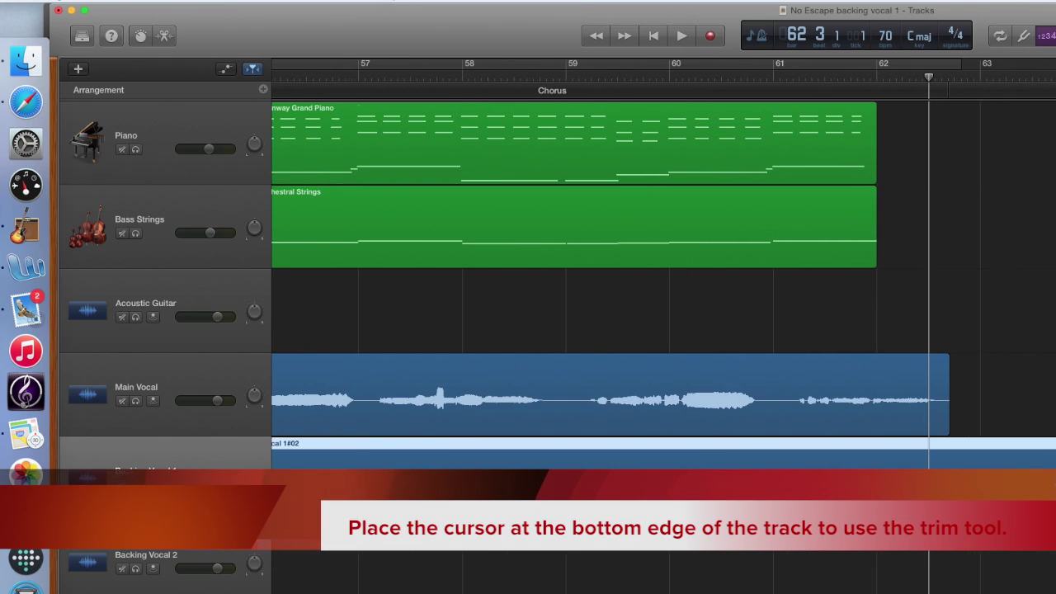
pyautogui.hscroll(-8, 664, 347)
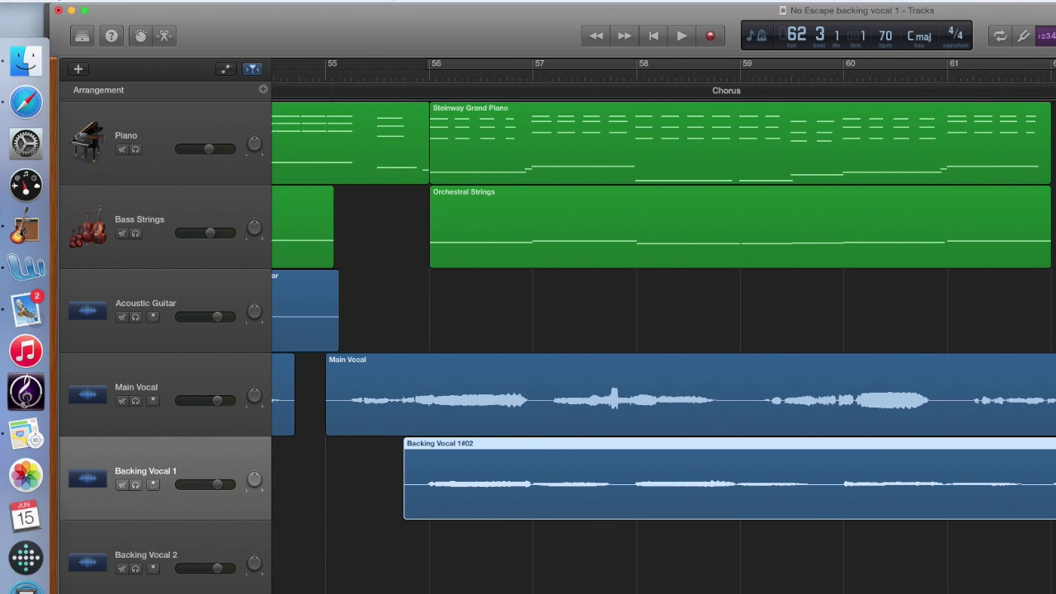
pyautogui.press('super+Right')
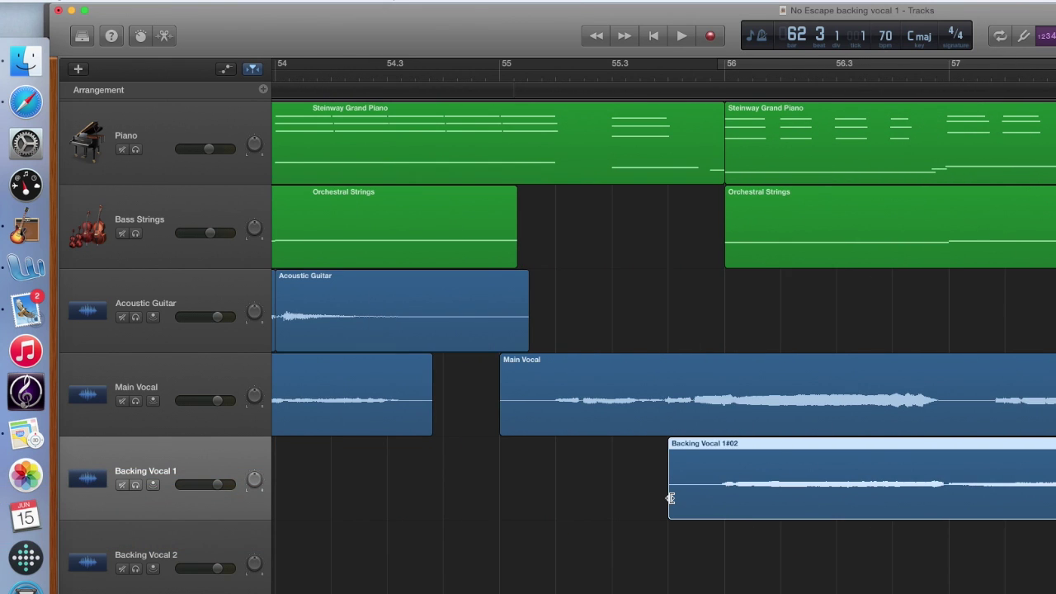
pyautogui.moveTo(670, 498)
pyautogui.mouseDown()
pyautogui.moveTo(727, 505)
pyautogui.moveTo(671, 503)
pyautogui.mouseUp()
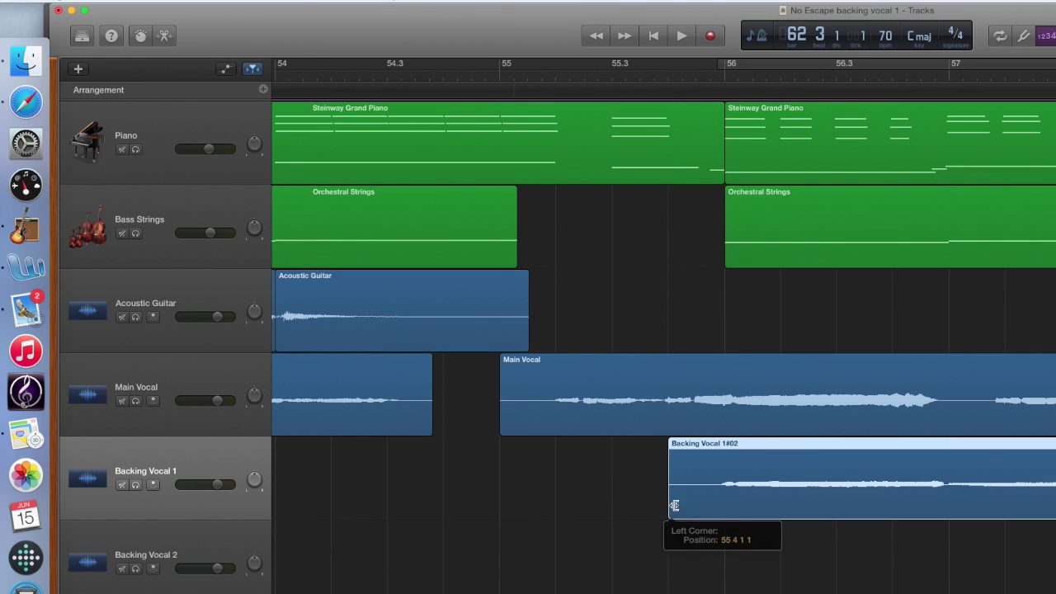
pyautogui.hscroll(3, 691, 514)
pyautogui.hscroll(10, 692, 514)
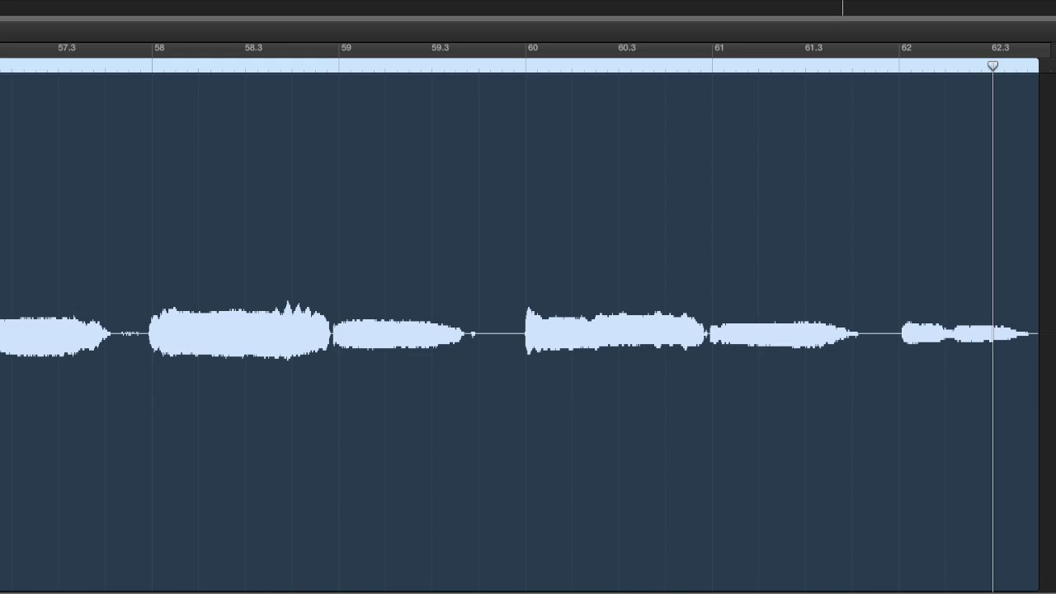
# Step: Trim the region's end to just after the last note and play the ending to check
pyautogui.hscroll(5, 266, 384)
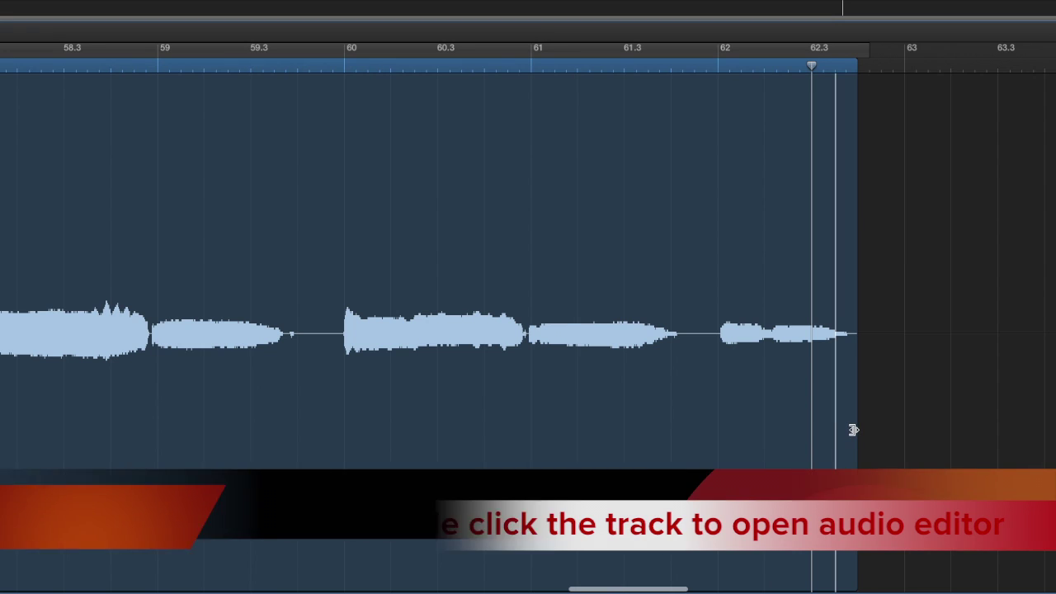
pyautogui.moveTo(855, 429)
pyautogui.mouseDown()
pyautogui.moveTo(905, 427)
pyautogui.moveTo(849, 430)
pyautogui.mouseUp()
pyautogui.click(588, 76)
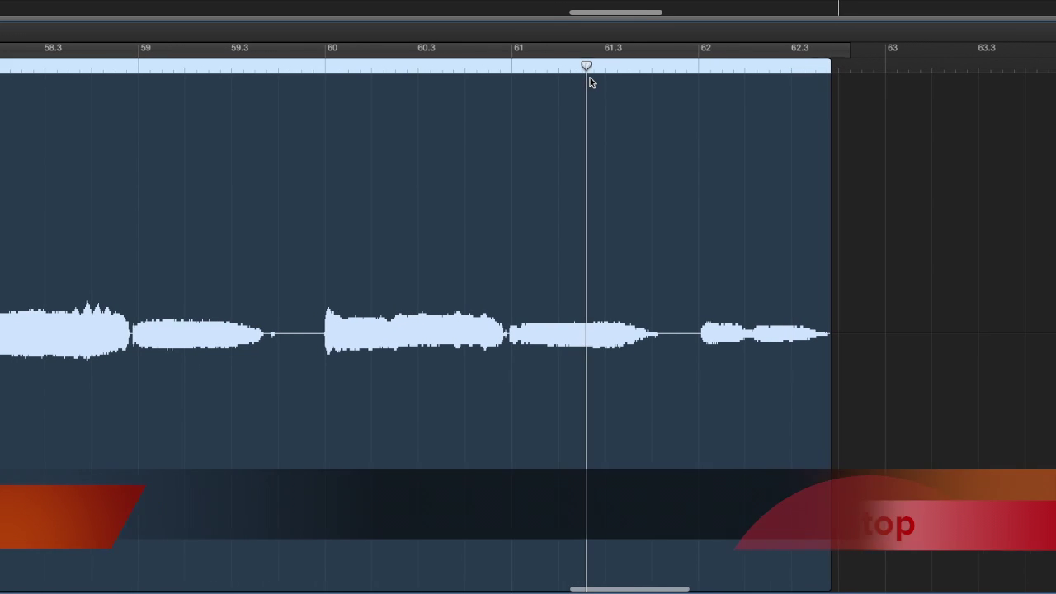
pyautogui.press('space')
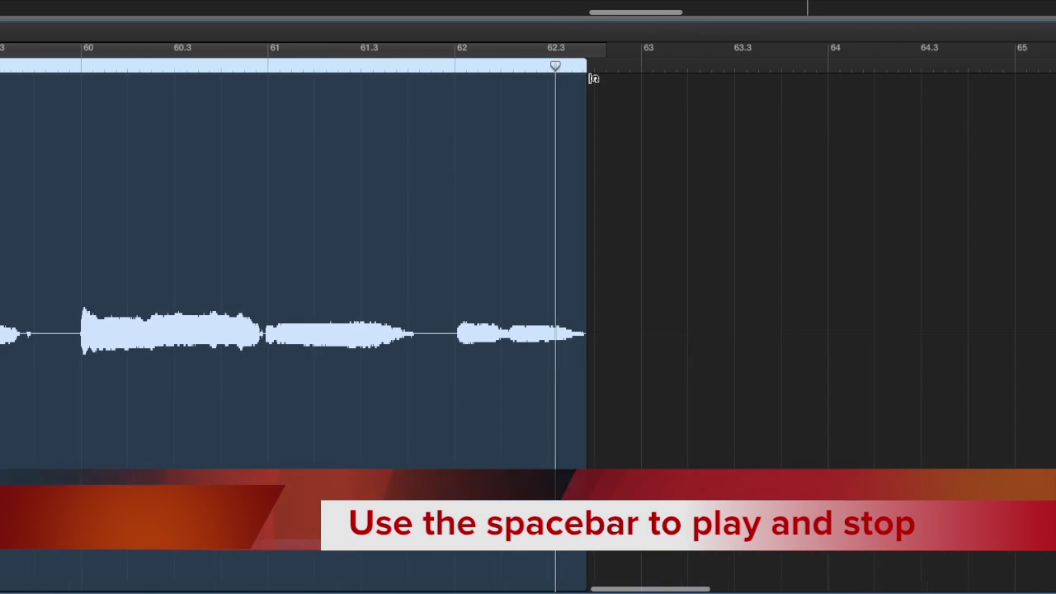
pyautogui.press('space')
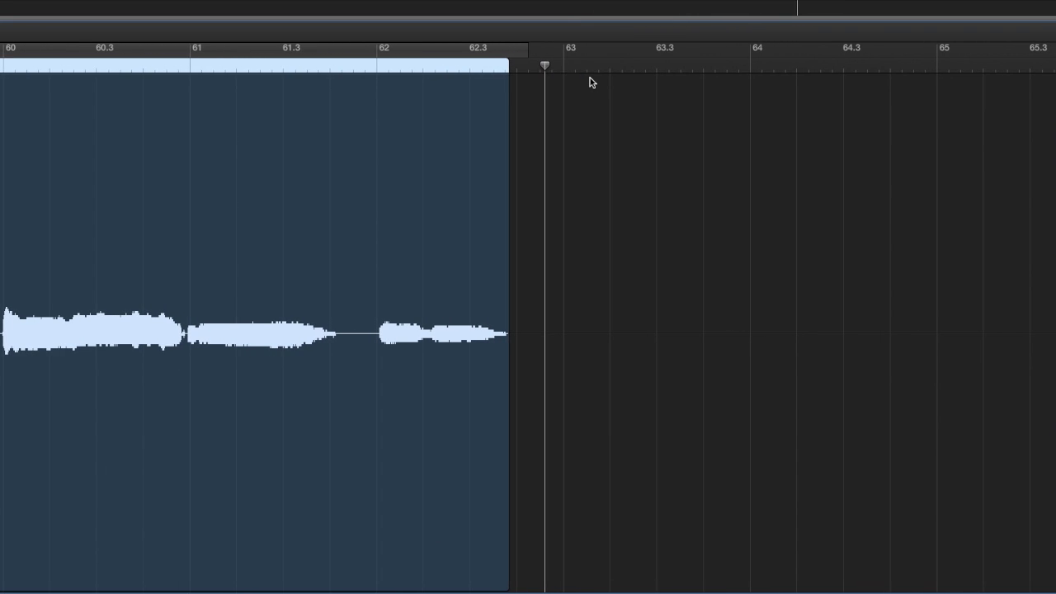
# Step: Zoom in and trim the region's start to the first sung note, just before bar 56
pyautogui.hscroll(-15, 590, 78)
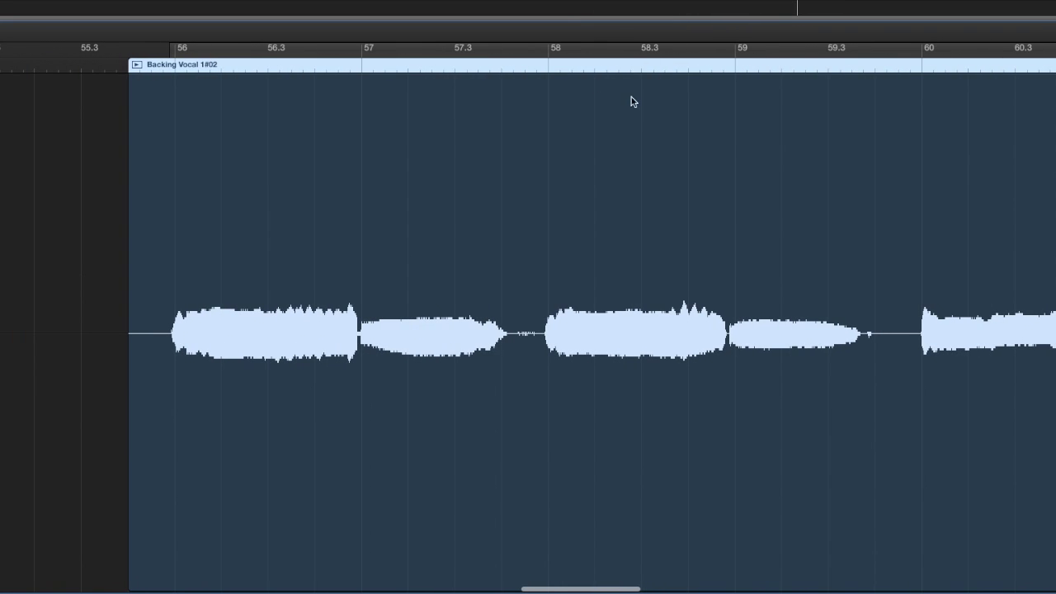
pyautogui.press('super+Right')
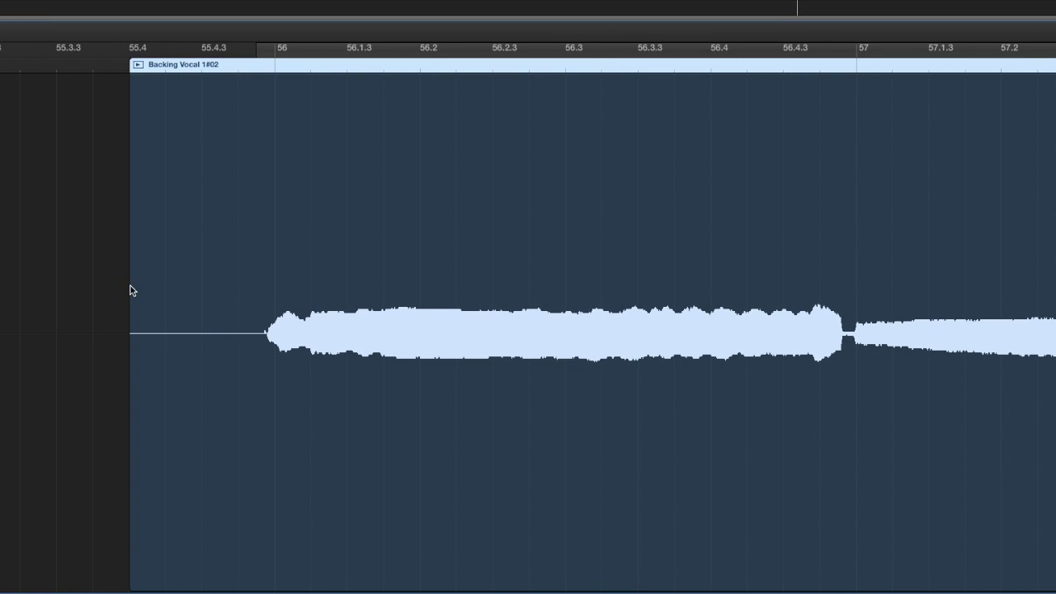
pyautogui.moveTo(131, 374); pyautogui.dragTo(242, 378)
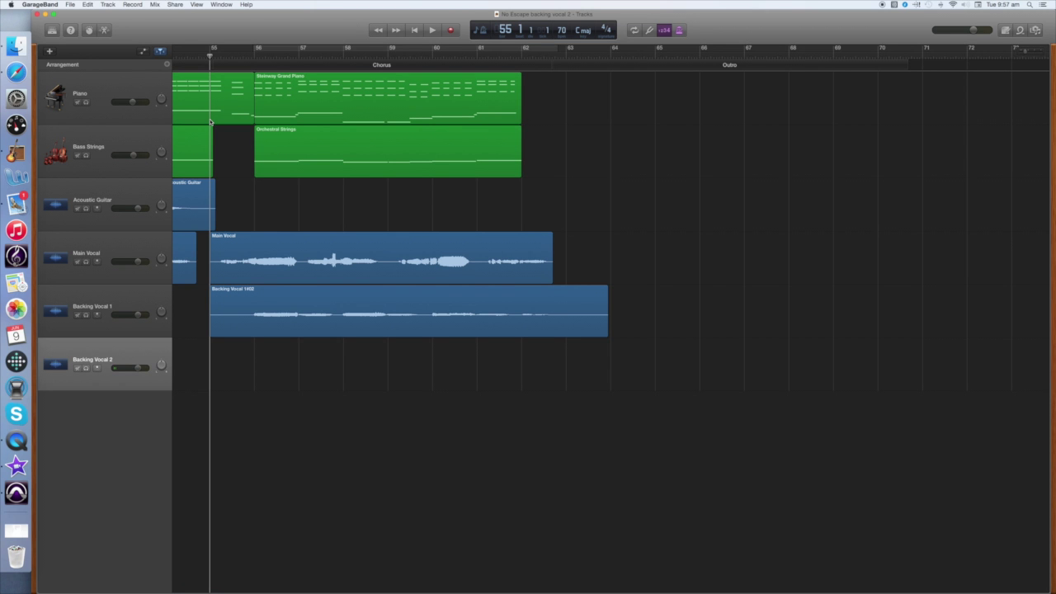
# Step: Play through and stop recording, leaving take Backing Vocal 2#01 on the Backing Vocal 2 track
pyautogui.press('space')
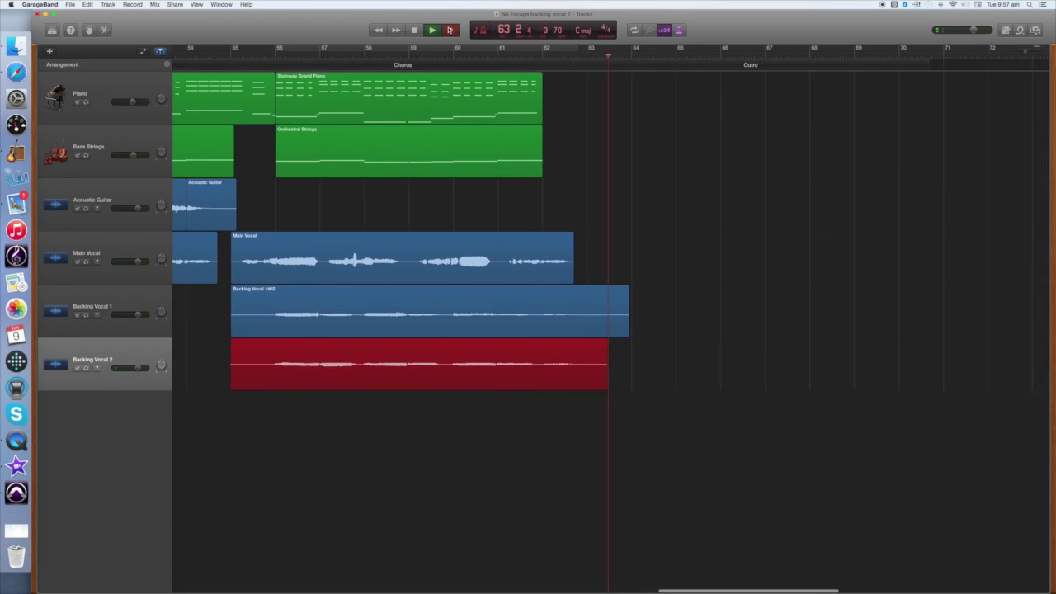
pyautogui.click(413, 31)
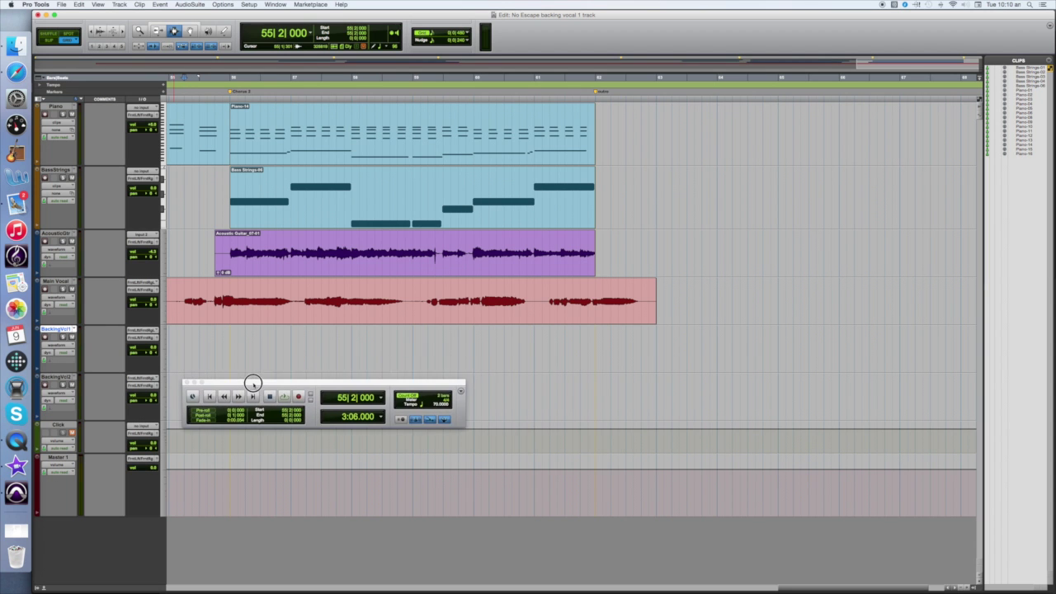
# Step: Move the floating Transport window aside to reveal the Backing Vocal 1_03 clip
pyautogui.moveTo(254, 382); pyautogui.dragTo(251, 381)
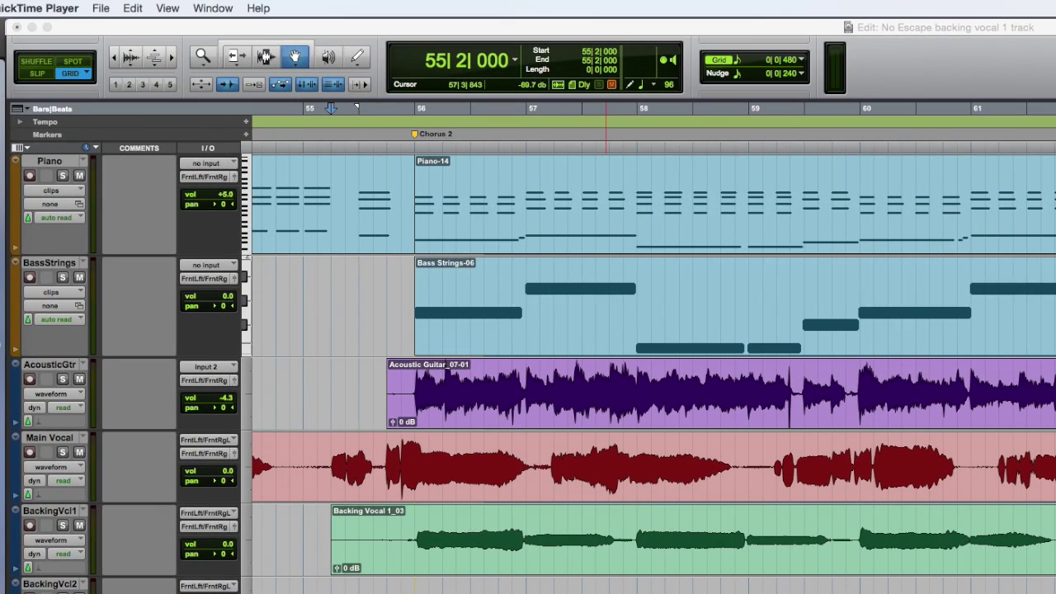
# Step: Zoom in on the timeline around the Chorus 2 marker where Backing Vocal 1_03 starts at 55|2|000
pyautogui.click(203, 58)
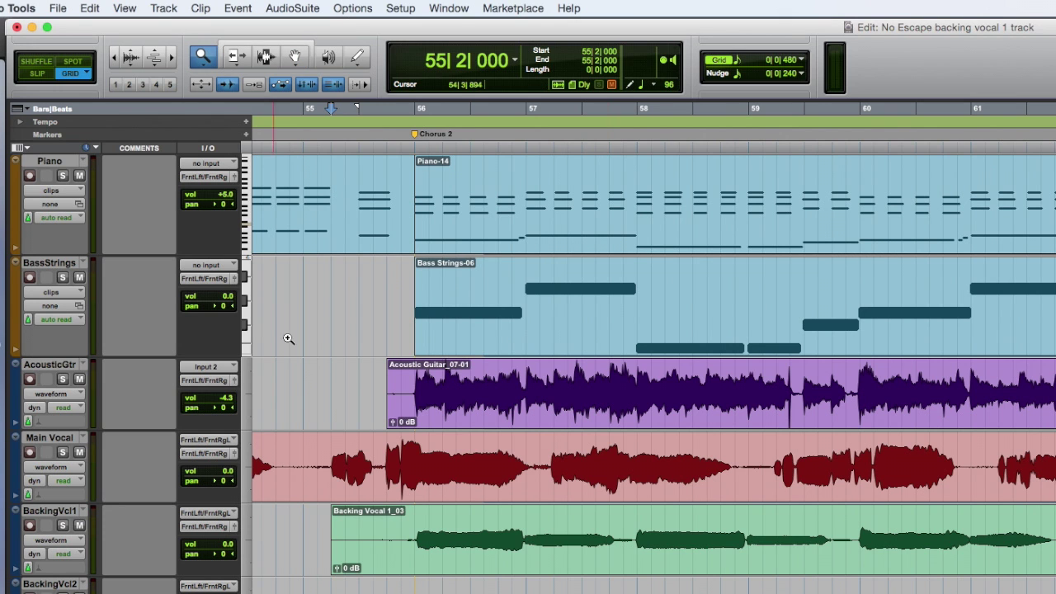
pyautogui.click(370, 546)
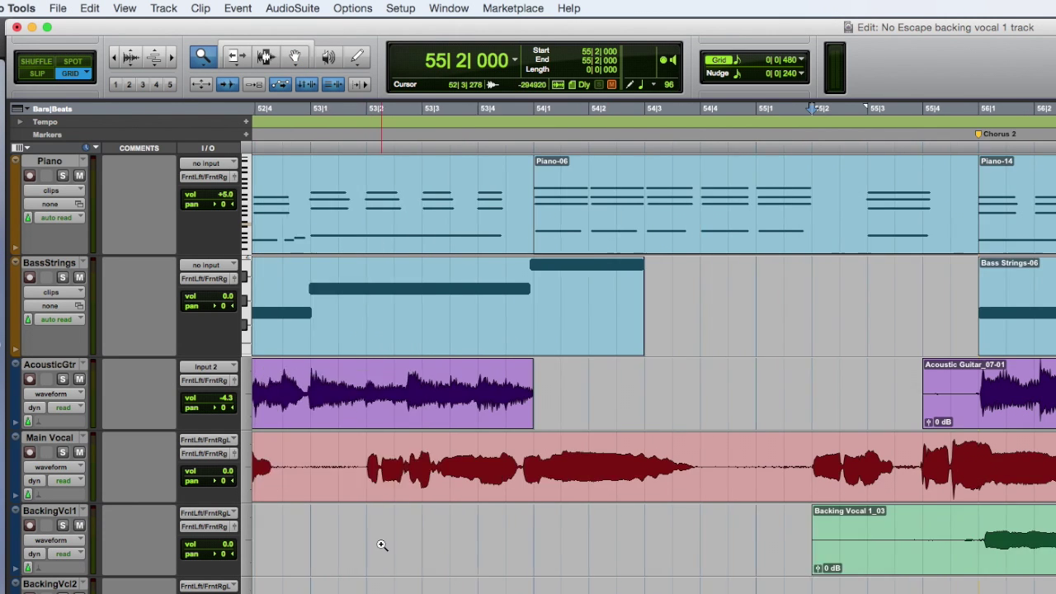
pyautogui.click(462, 544)
pyautogui.hscroll(10, 462, 545)
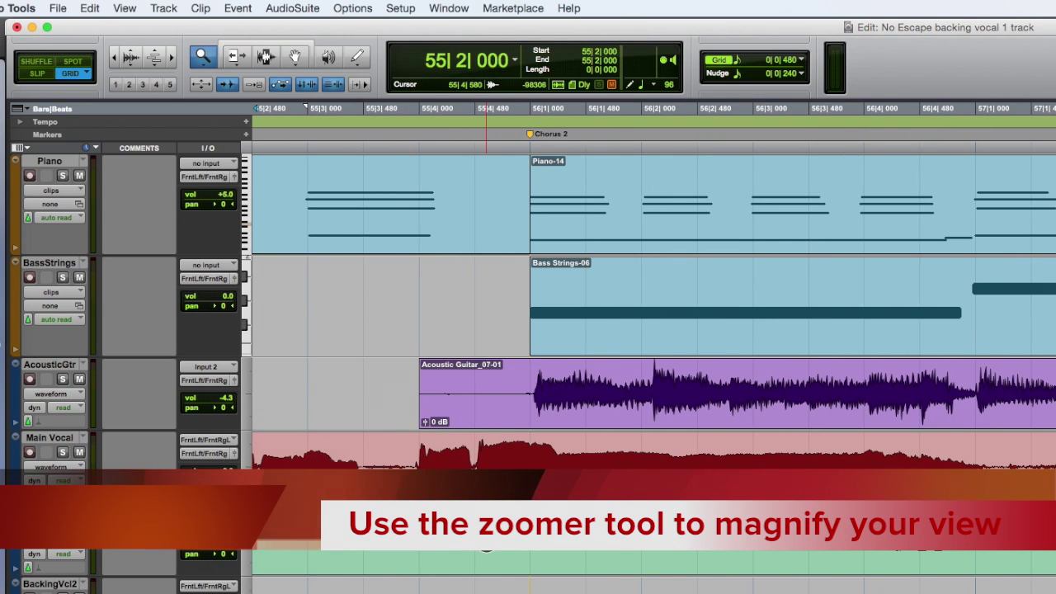
pyautogui.click(540, 485)
pyautogui.hscroll(-3, 487, 541)
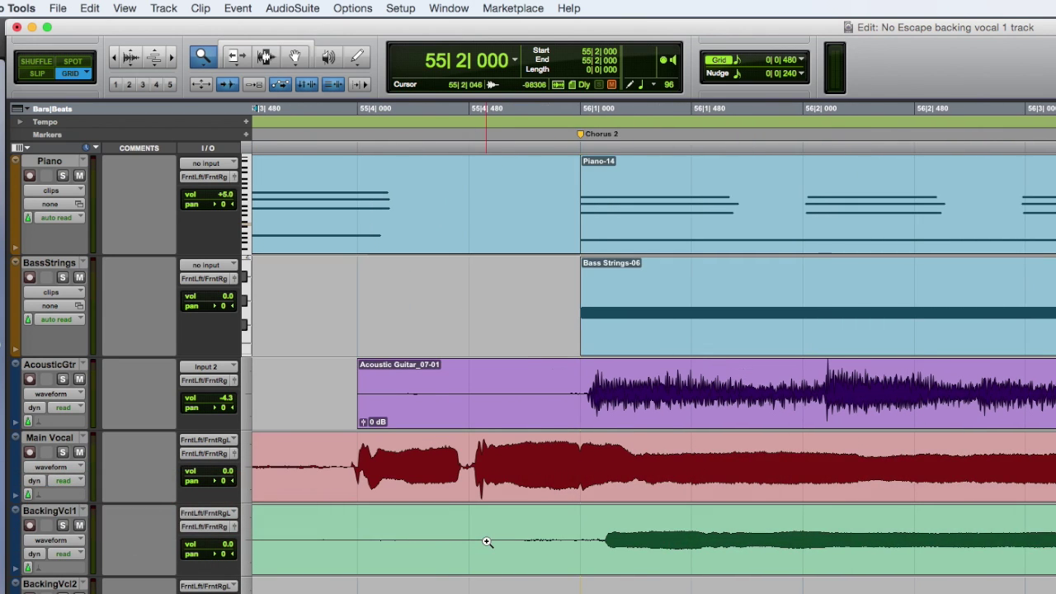
pyautogui.hscroll(-4, 441, 515)
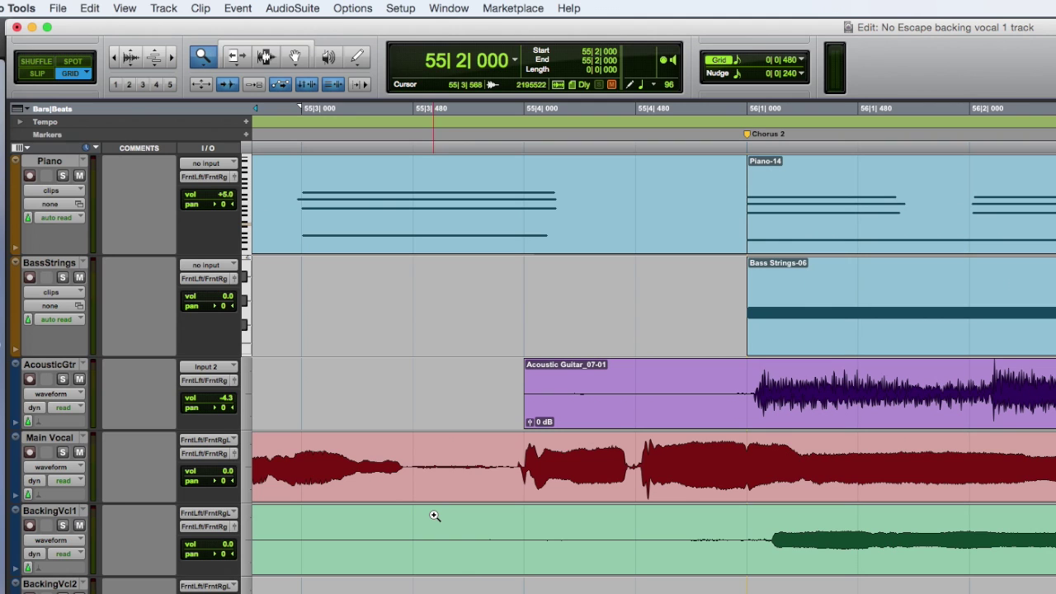
pyautogui.hscroll(-8, 435, 516)
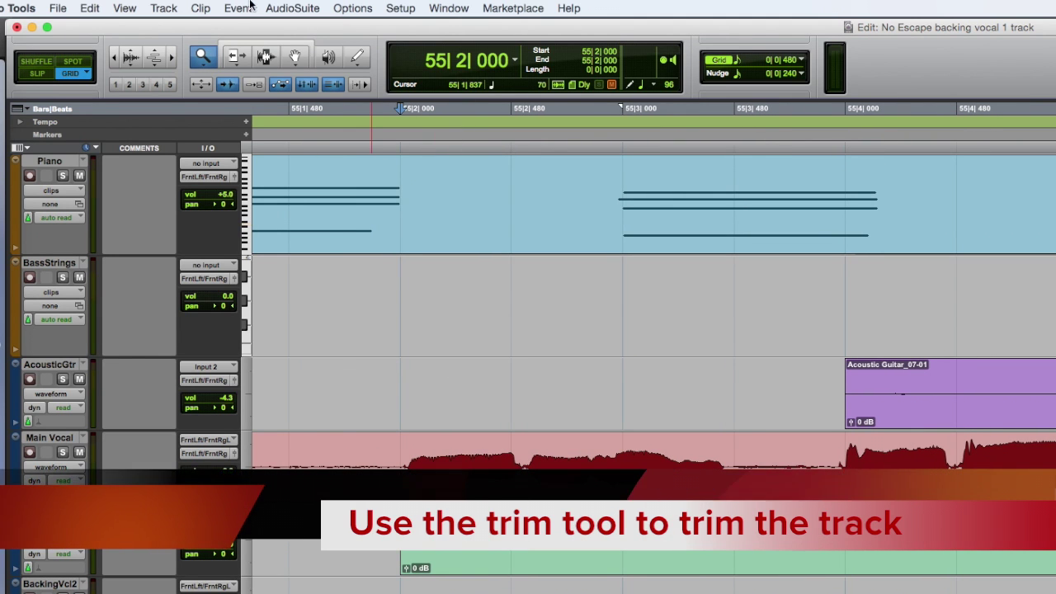
# Step: Trim the Backing Vocal 1 clip to start later and end at 62|4|000
pyautogui.click(236, 58)
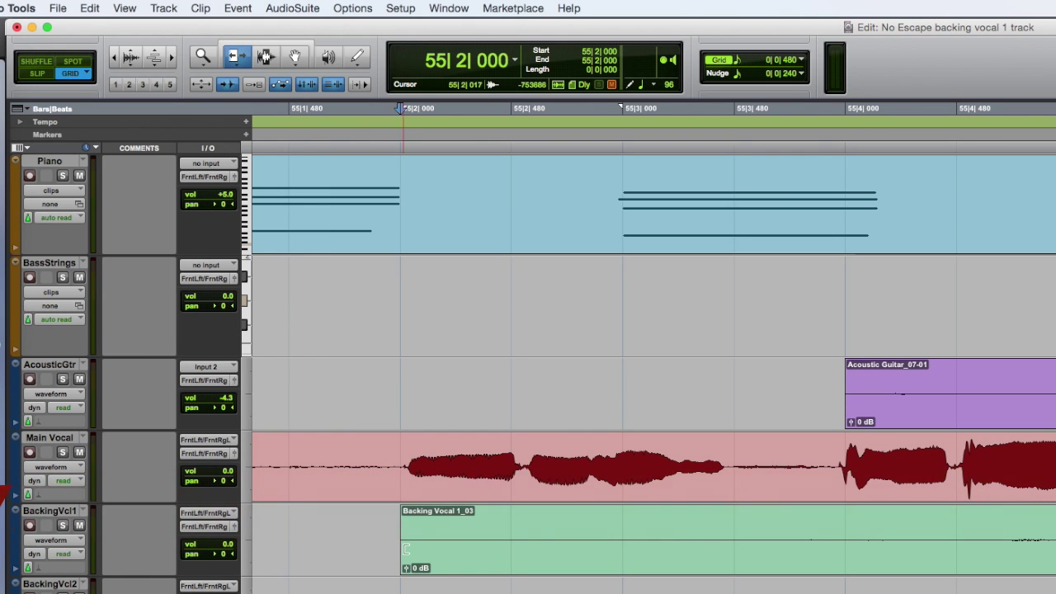
pyautogui.moveTo(432, 549); pyautogui.dragTo(955, 553)
pyautogui.hscroll(10, 879, 537)
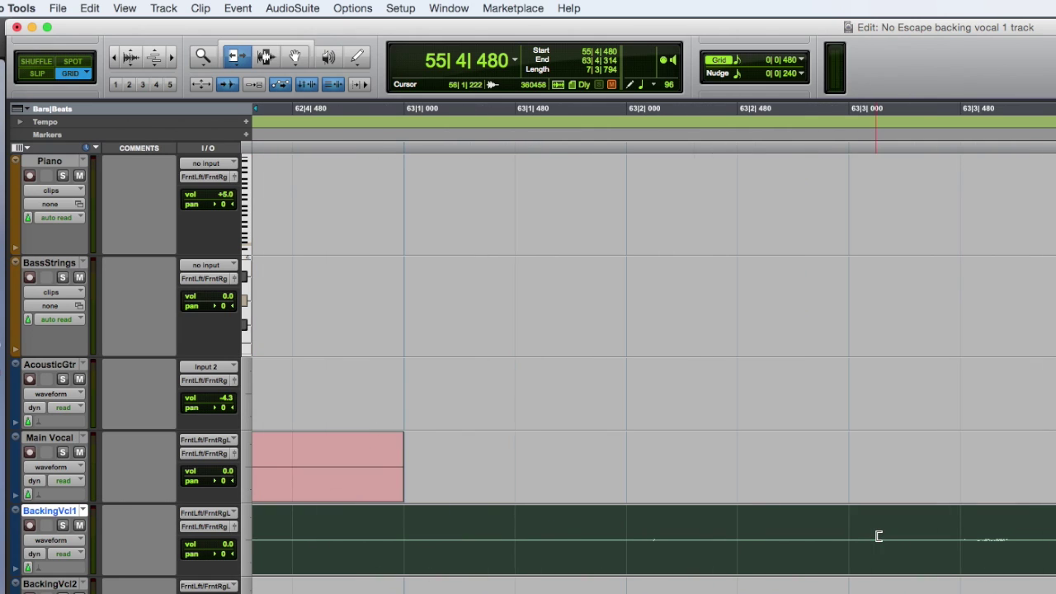
pyautogui.moveTo(826, 534); pyautogui.dragTo(541, 526)
pyautogui.hscroll(-2, 544, 527)
pyautogui.hscroll(-8, 547, 526)
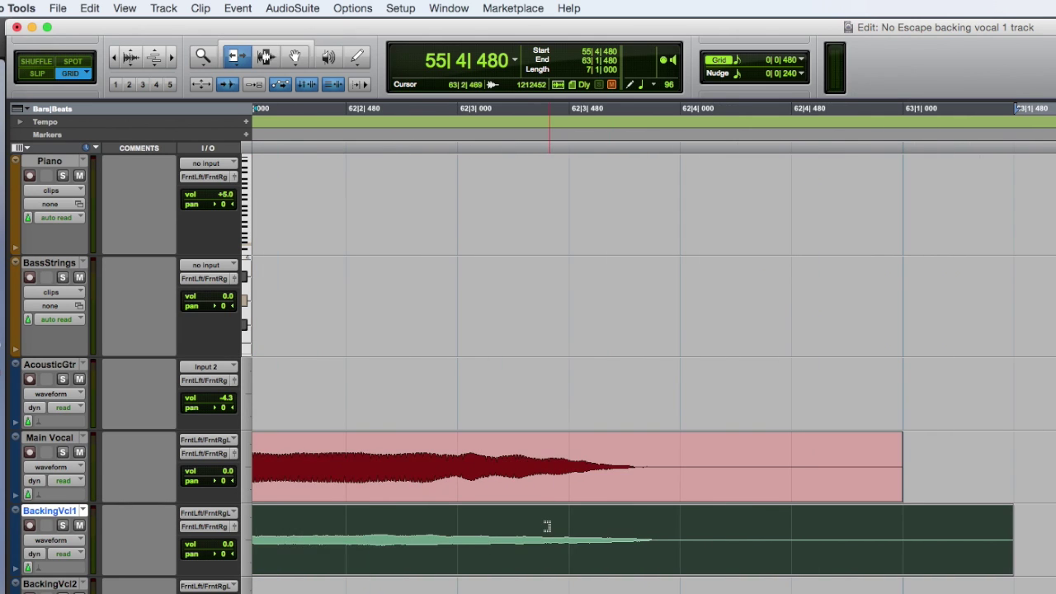
pyautogui.moveTo(997, 549); pyautogui.dragTo(702, 547)
# Step: Solo BackingVcl1 and play back the trimmed clip
pyautogui.press('super+bracketleft')
pyautogui.press('super+bracketleft')
pyautogui.press('super+bracketleft')
pyautogui.press('space')
pyautogui.click(63, 526)
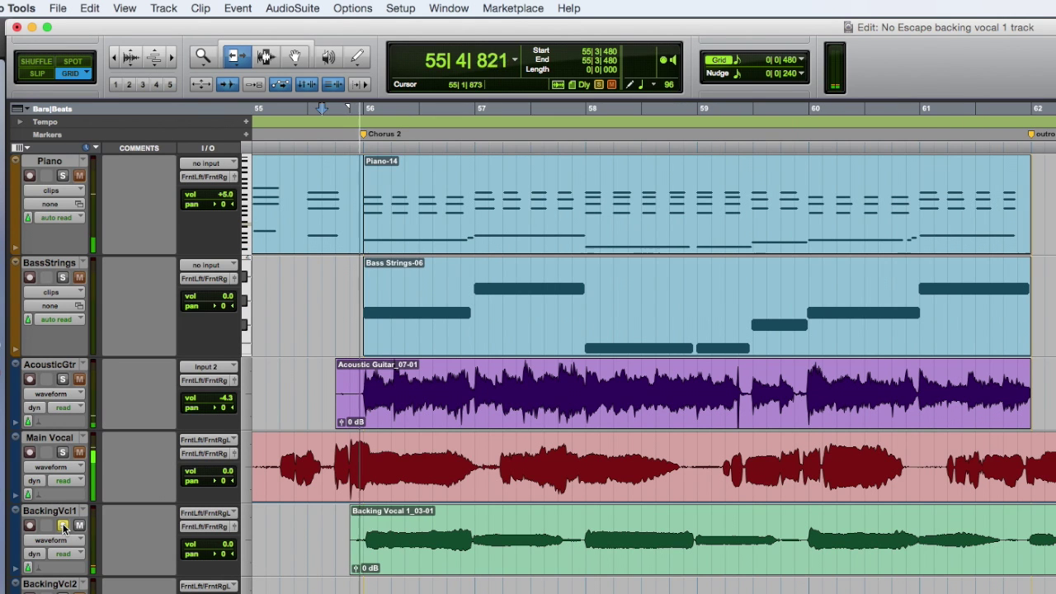
pyautogui.press('space')
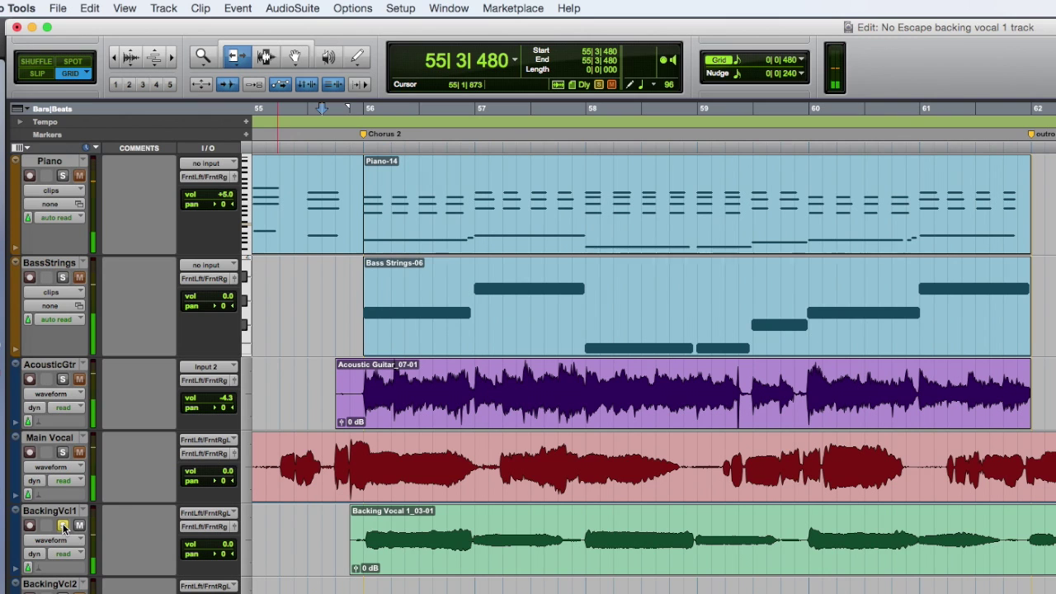
# Step: Trim the clip start exactly to bar 56 and audition it from 55|2|480
pyautogui.moveTo(355, 555); pyautogui.dragTo(362, 556)
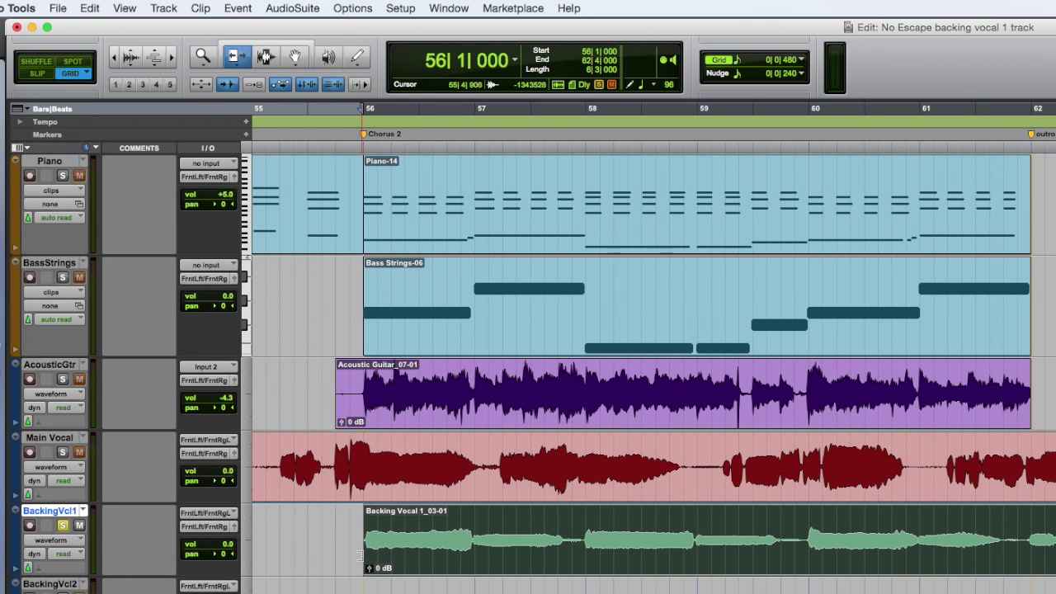
pyautogui.click(296, 117)
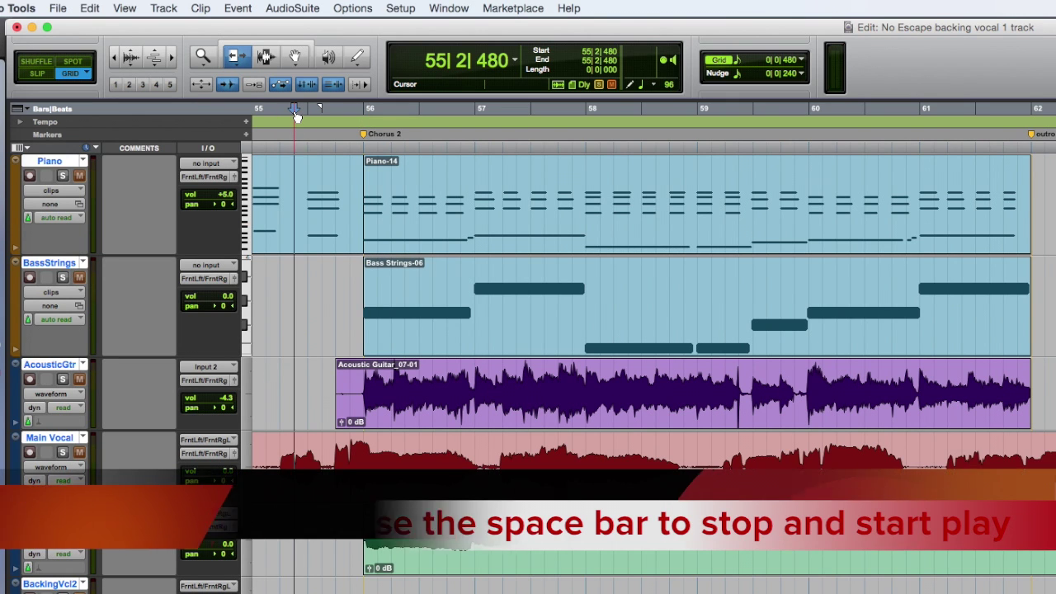
pyautogui.press('space')
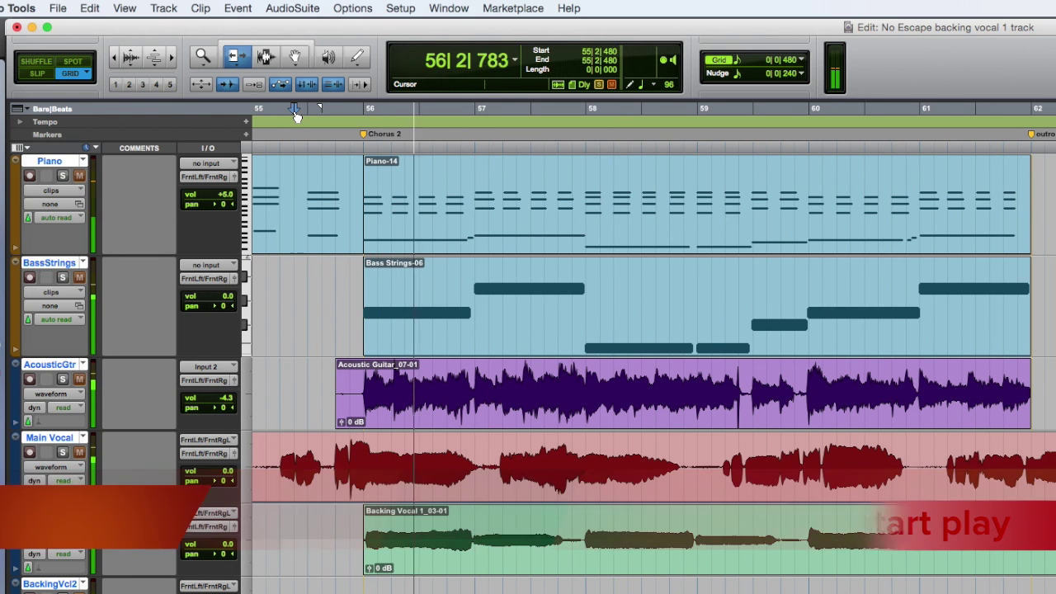
pyautogui.press('space')
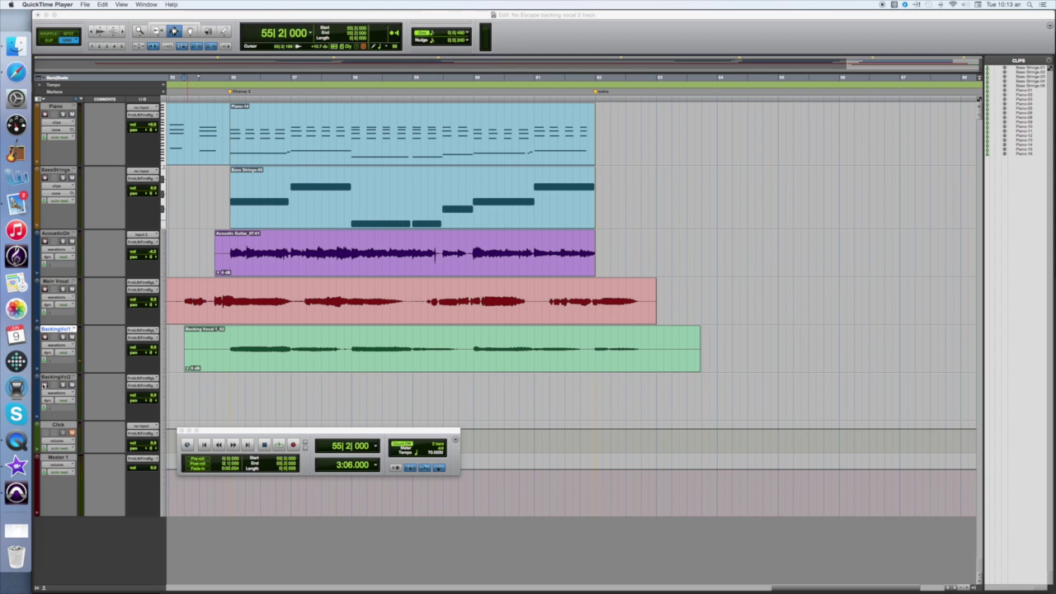
pyautogui.click(44, 385)
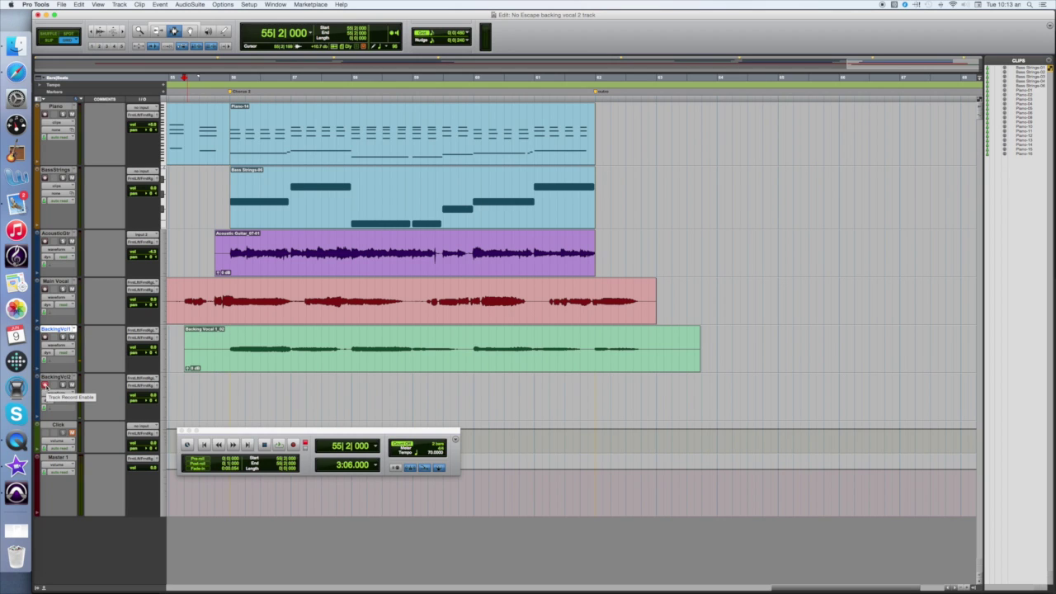
# Step: Record take Backing Vocal 2_02 on BackingVcl2 from 55|1|000 across Chorus 2
pyautogui.click(171, 78)
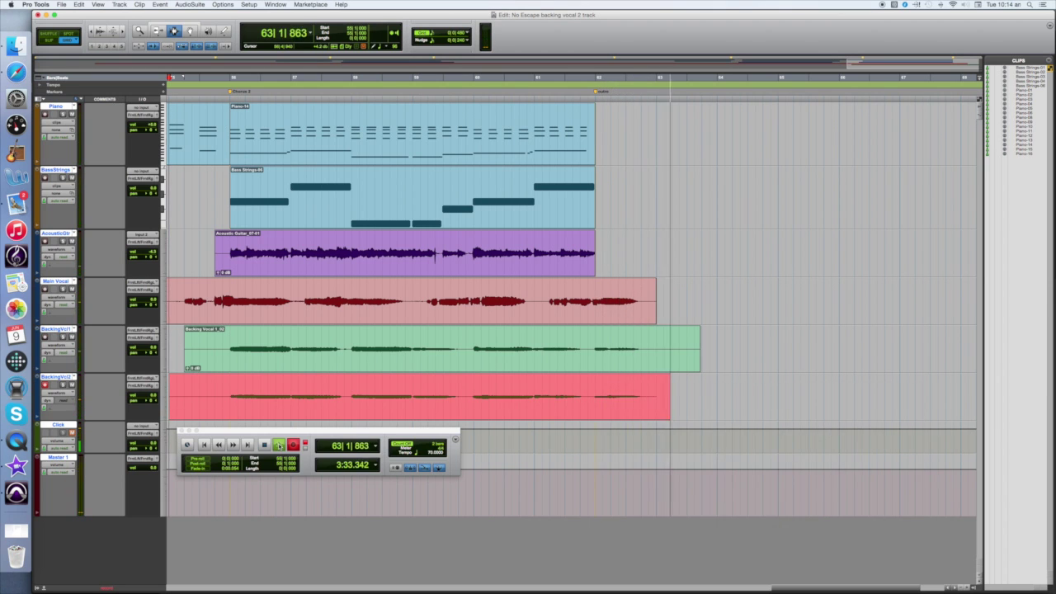
pyautogui.click(264, 445)
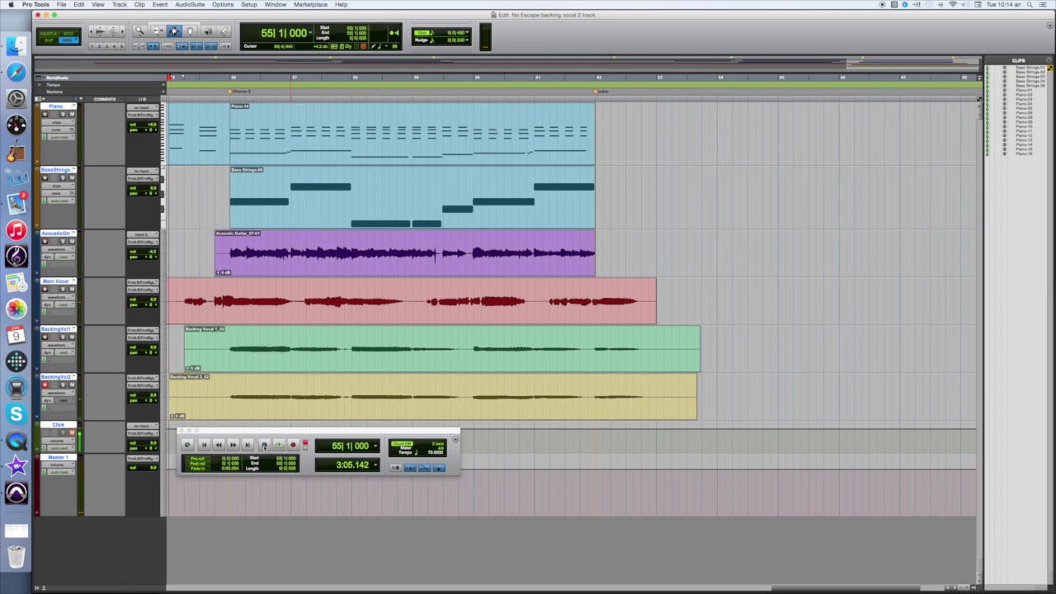